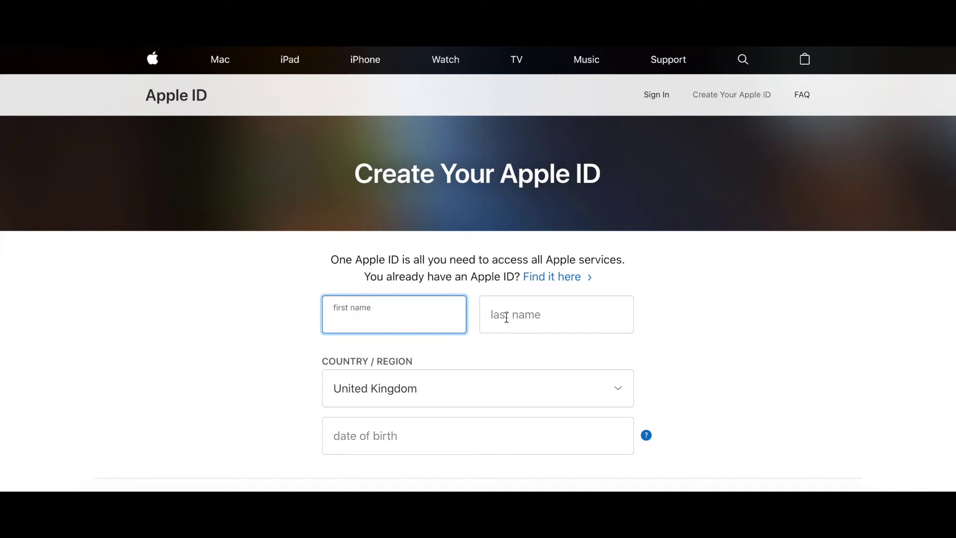
- Set the country or region of the new Apple ID to Bangladesh
scroll(482, 387, "down", 3)
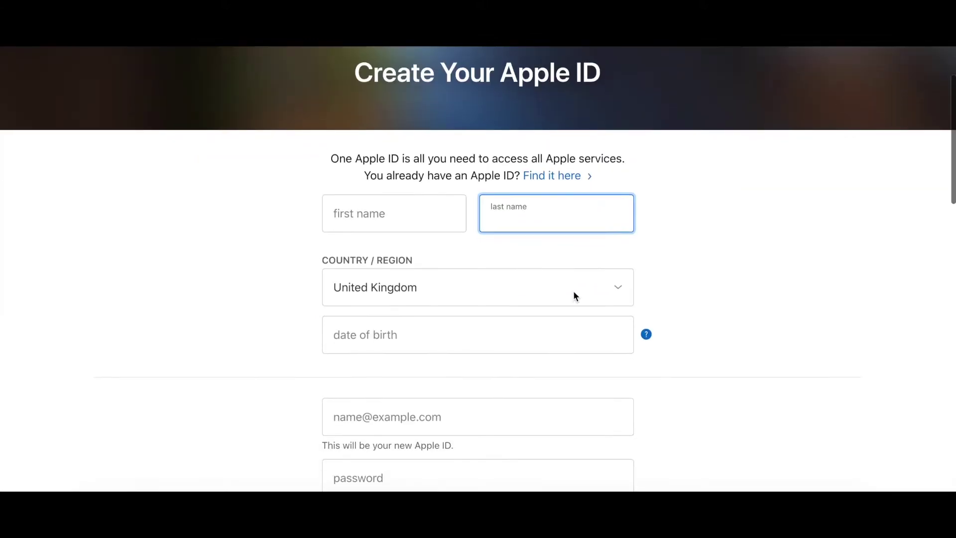
left_click(618, 293)
scroll(540, 351, "up", 20)
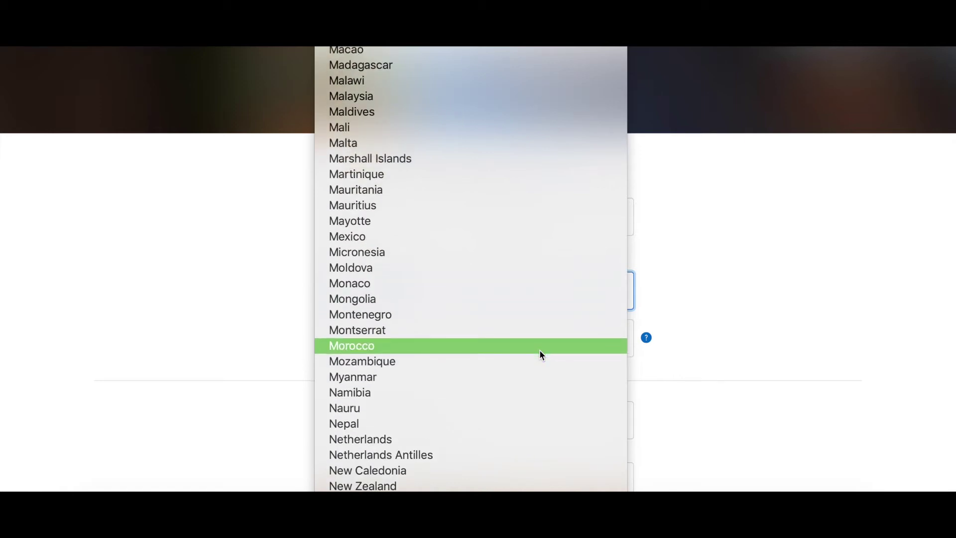
scroll(539, 350, "up", 20)
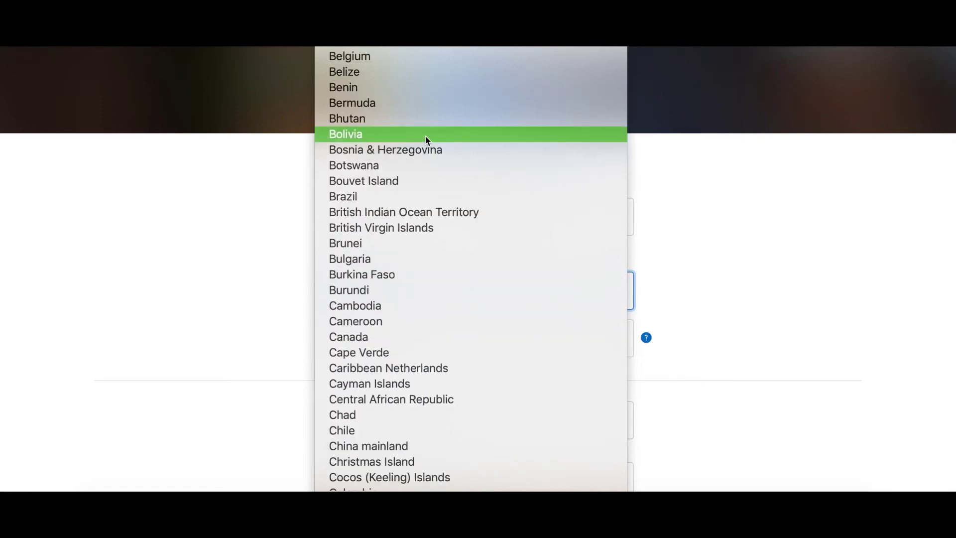
scroll(426, 136, "up", 5)
left_click(384, 233)
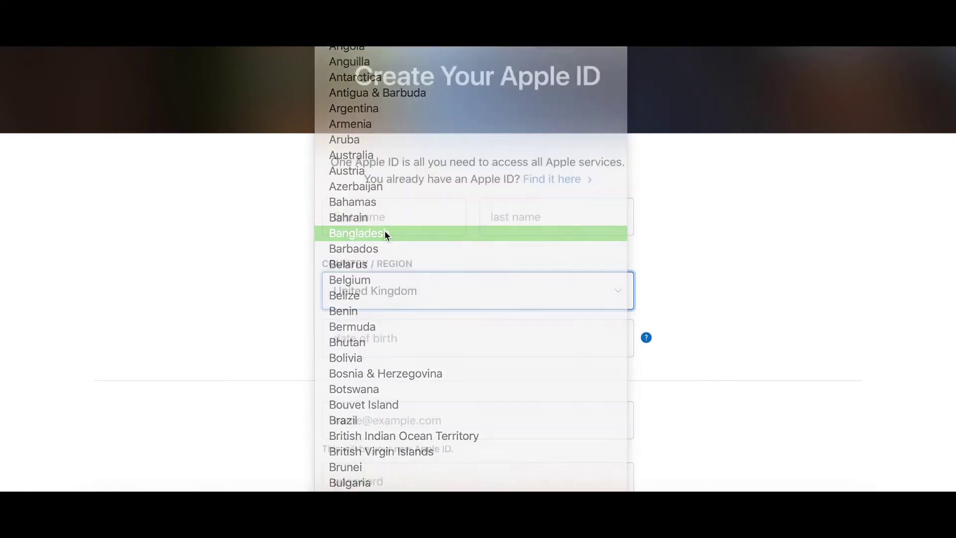
- Review the date of birth, email and password fields of the Apple ID form without filling them in
left_click(451, 345)
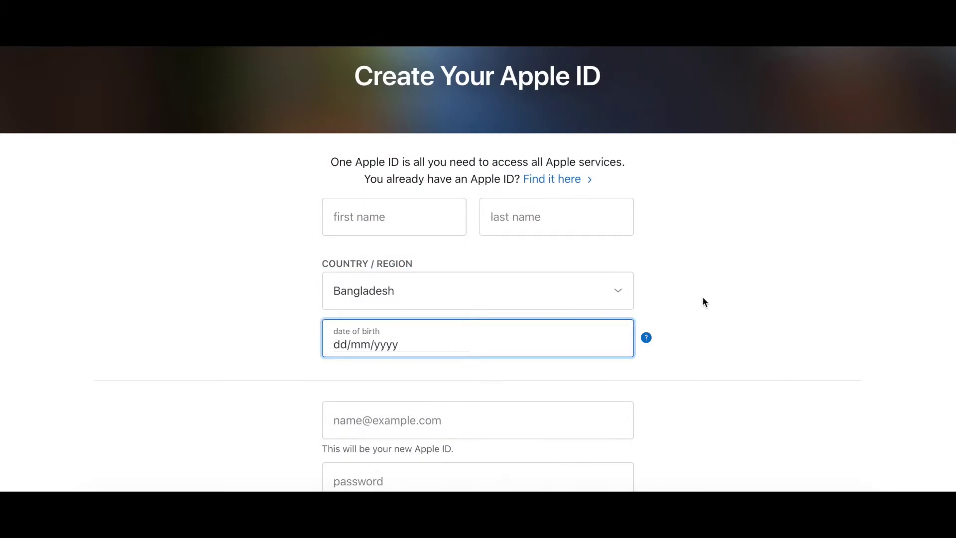
scroll(696, 327, "down", 3)
left_click(603, 334)
scroll(606, 334, "down", 2)
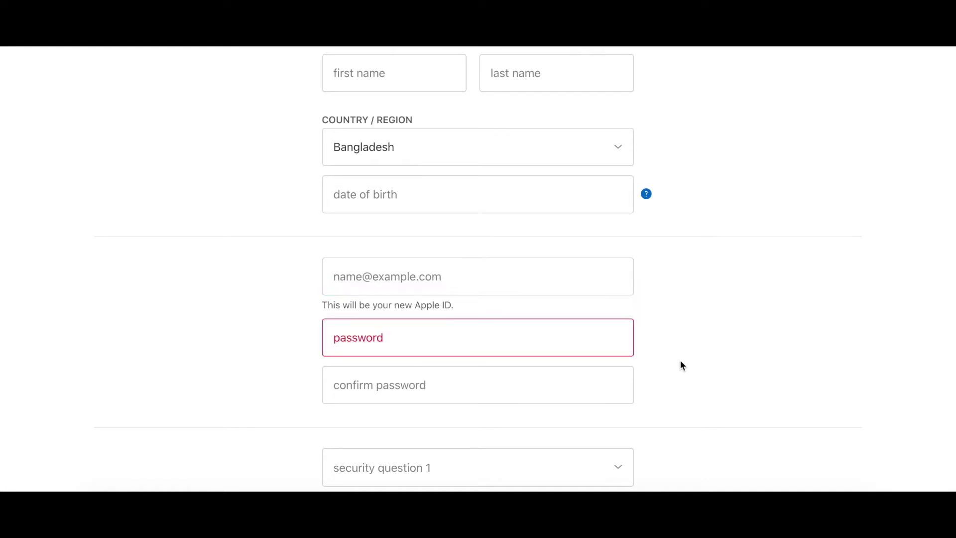
scroll(681, 362, "down", 3)
- Look through the choices for the three security questions and the remaining sections of the Apple ID form
scroll(681, 361, "down", 5)
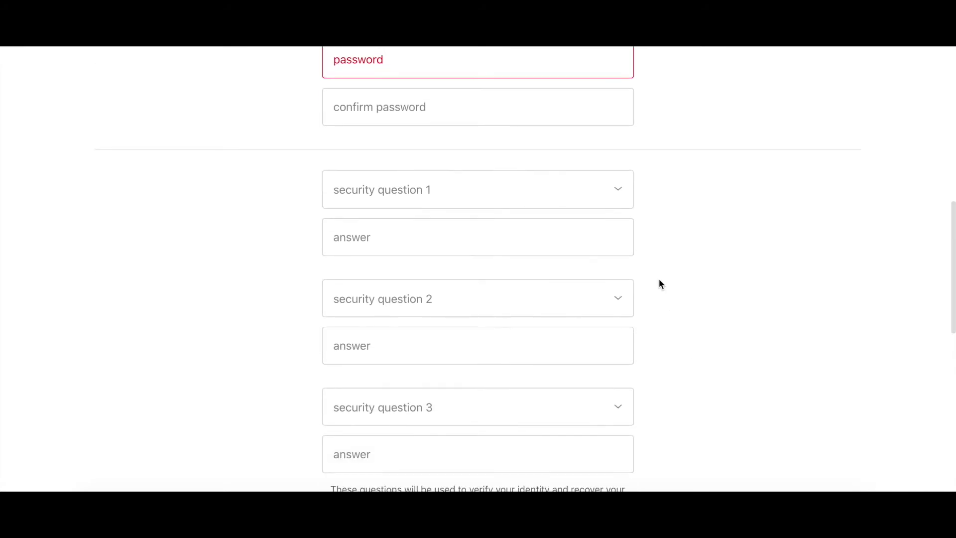
scroll(659, 281, "down", 2)
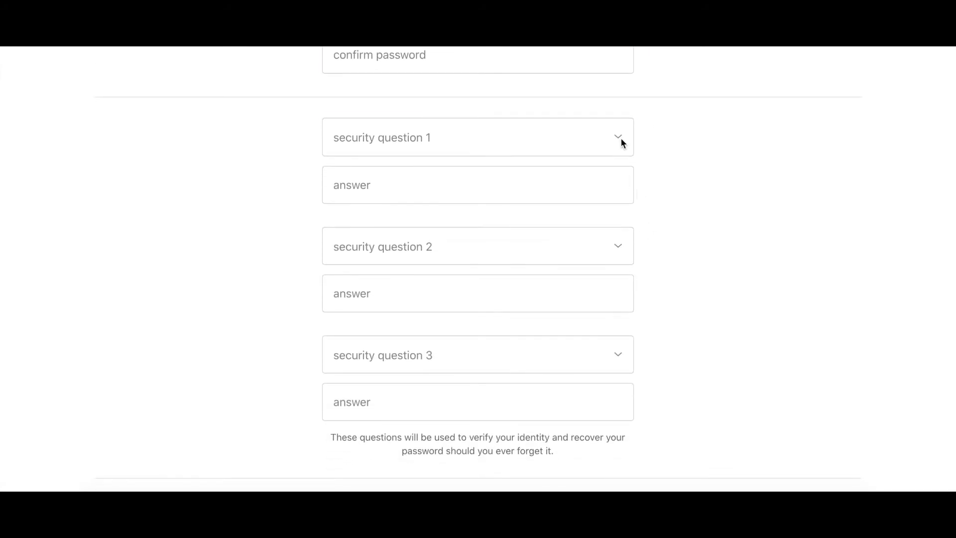
left_click(621, 140)
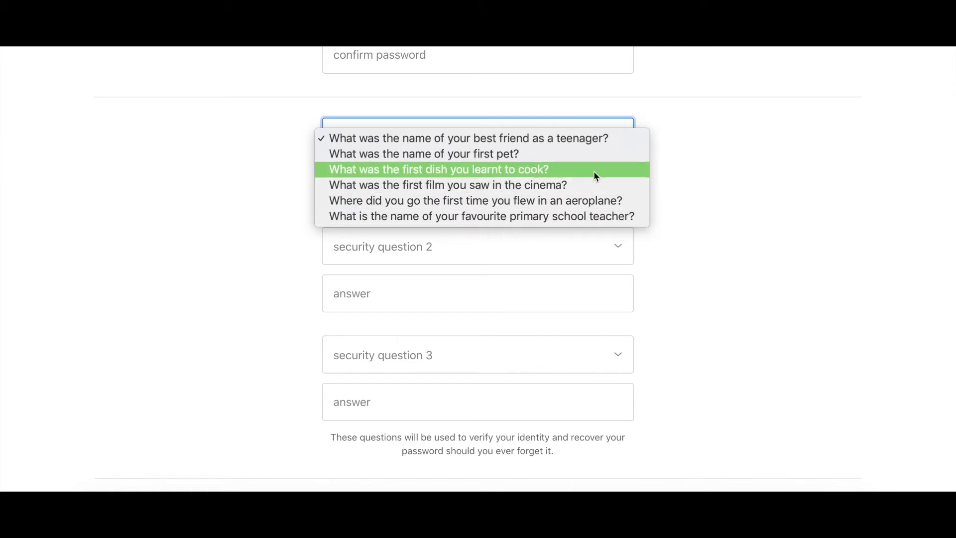
left_click(617, 233)
left_click(619, 247)
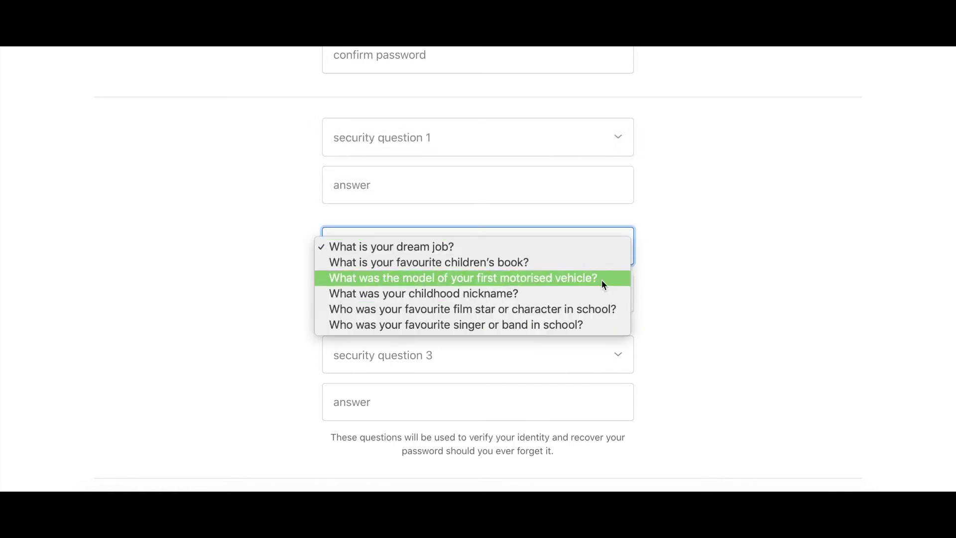
left_click(696, 298)
left_click(620, 349)
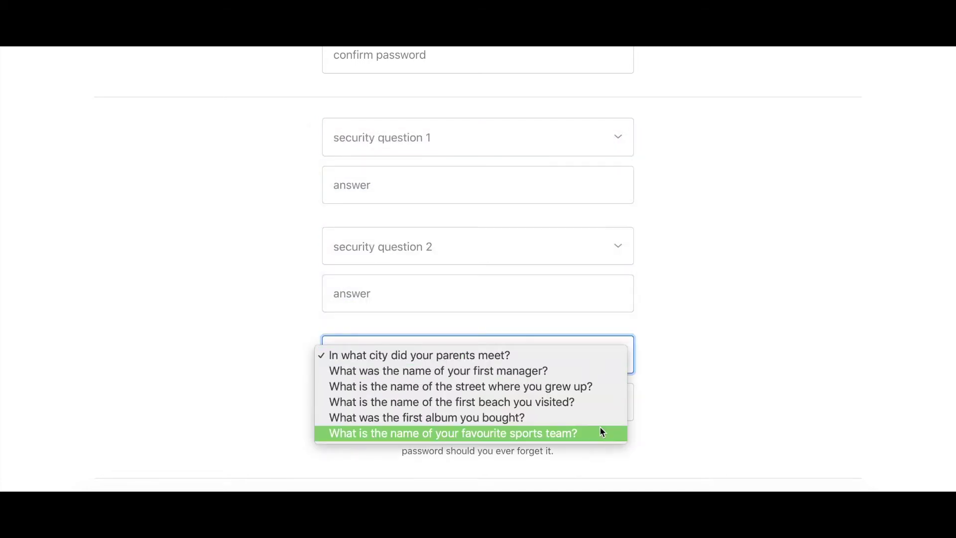
left_click(715, 383)
scroll(716, 382, "down", 4)
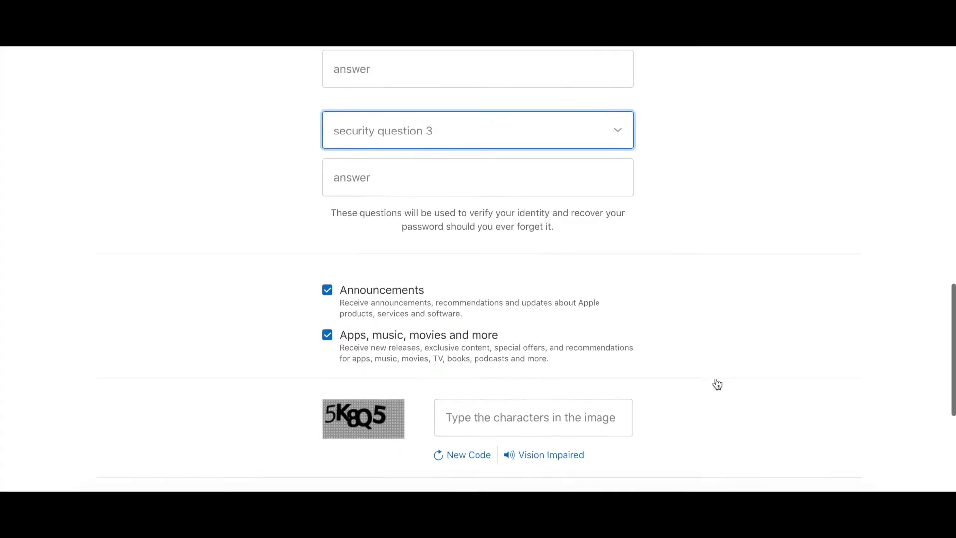
scroll(717, 384, "down", 3)
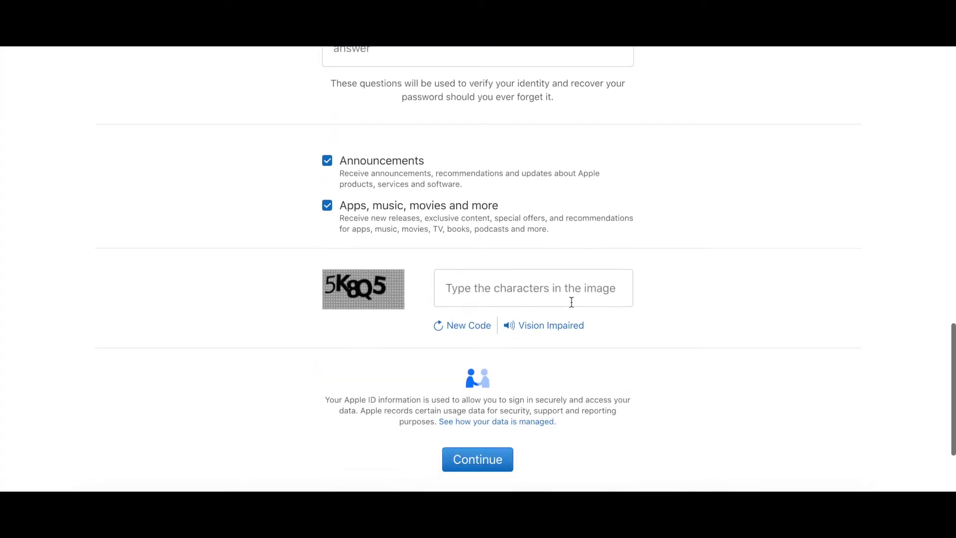
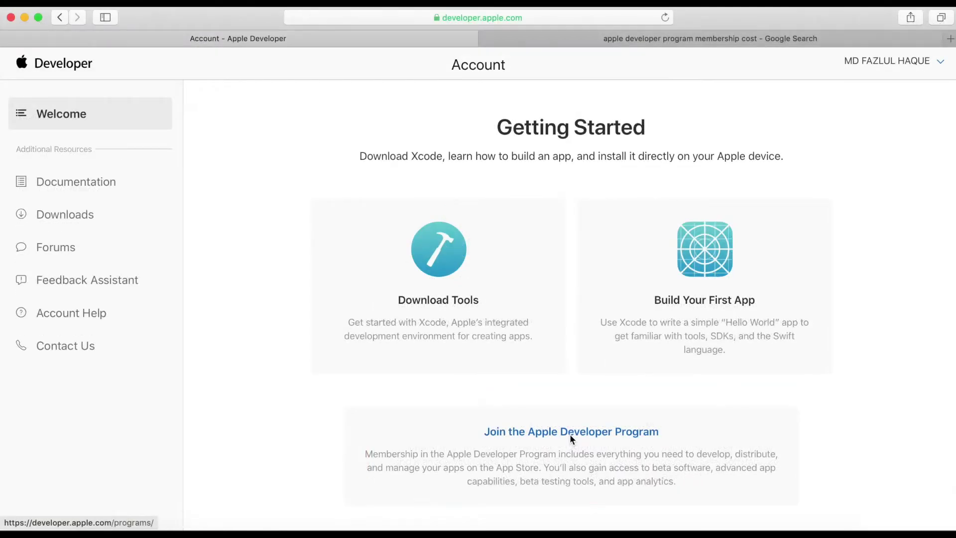
- Open the page for joining the Apple Developer Program and read through its overview
left_click(569, 433)
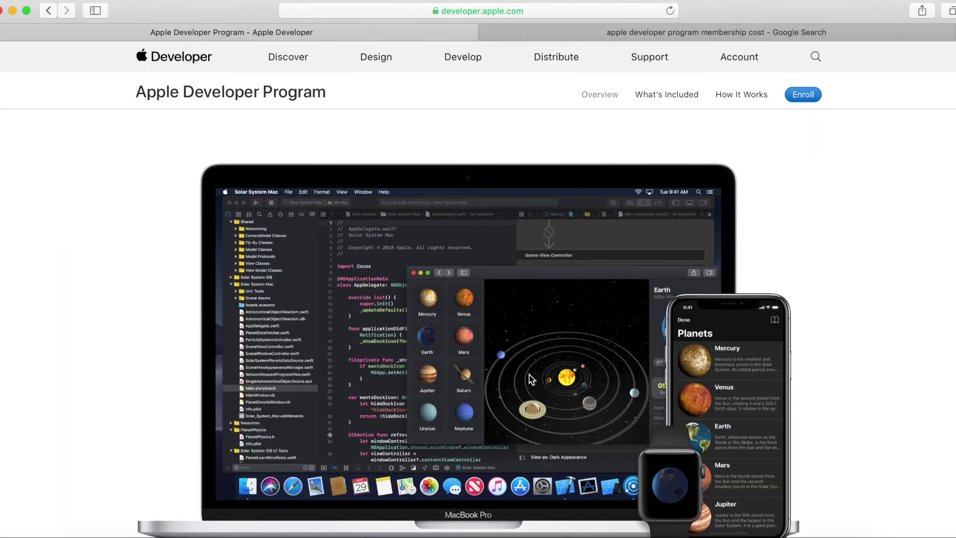
scroll(529, 374, "down", 10)
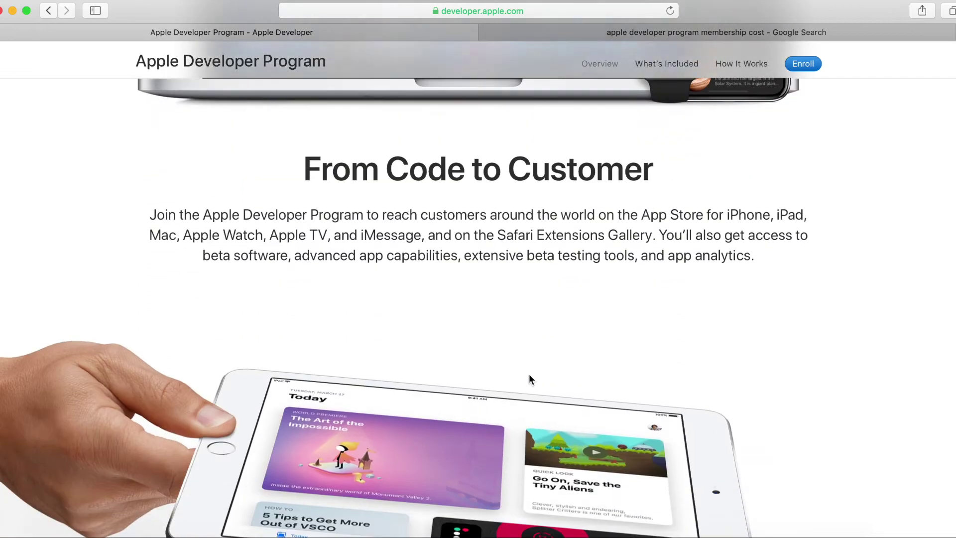
scroll(529, 378, "down", 15)
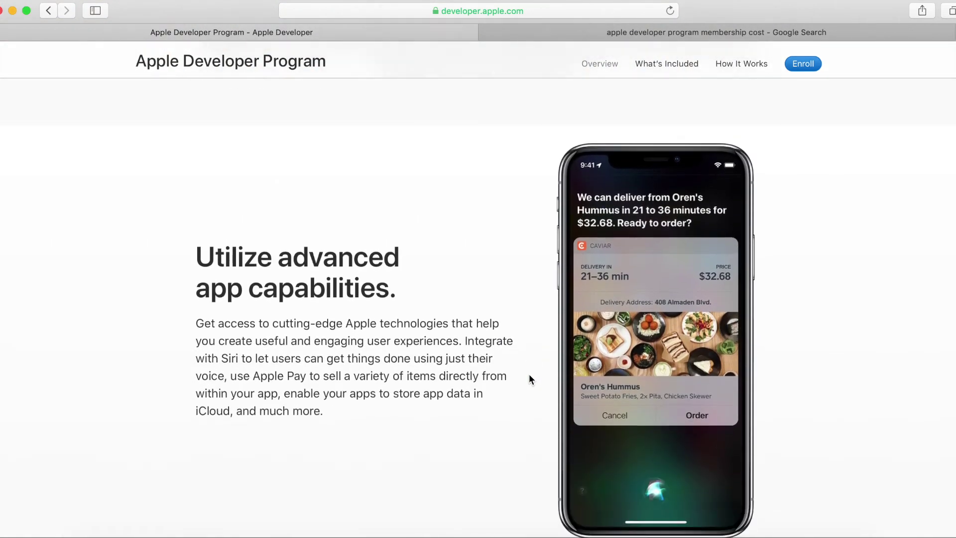
scroll(529, 378, "down", 15)
scroll(529, 378, "up", 6)
scroll(529, 380, "up", 15)
scroll(530, 375, "down", 13)
scroll(530, 375, "down", 5)
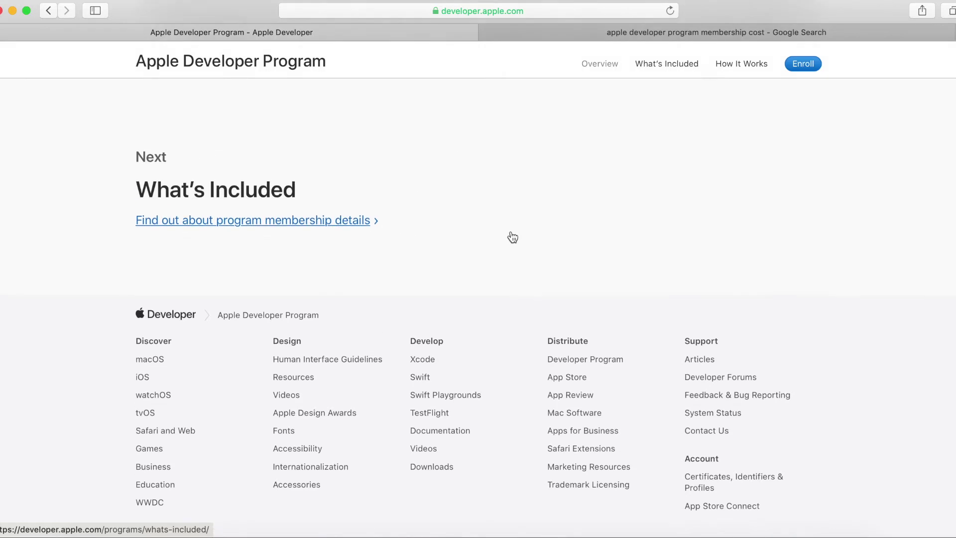
scroll(513, 237, "up", 5)
scroll(513, 236, "up", 15)
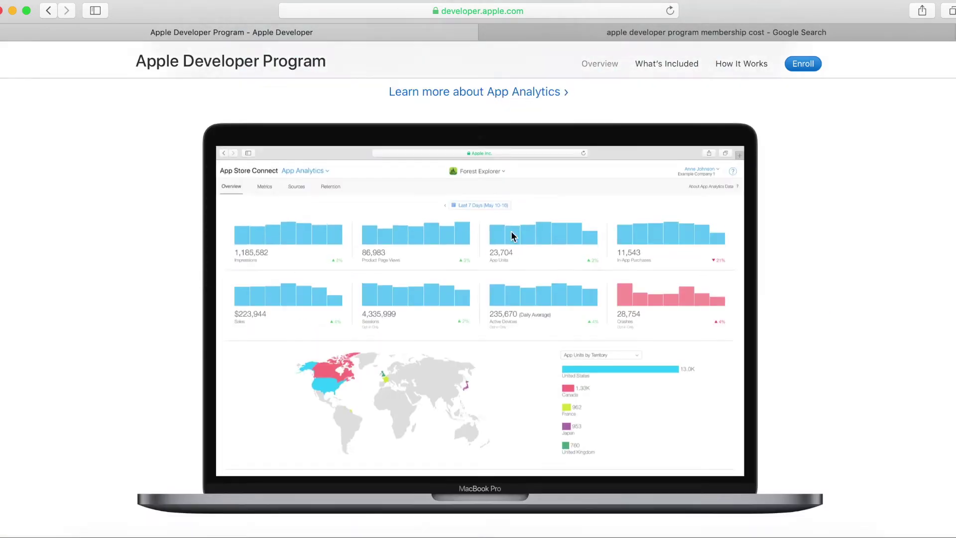
scroll(513, 236, "up", 10)
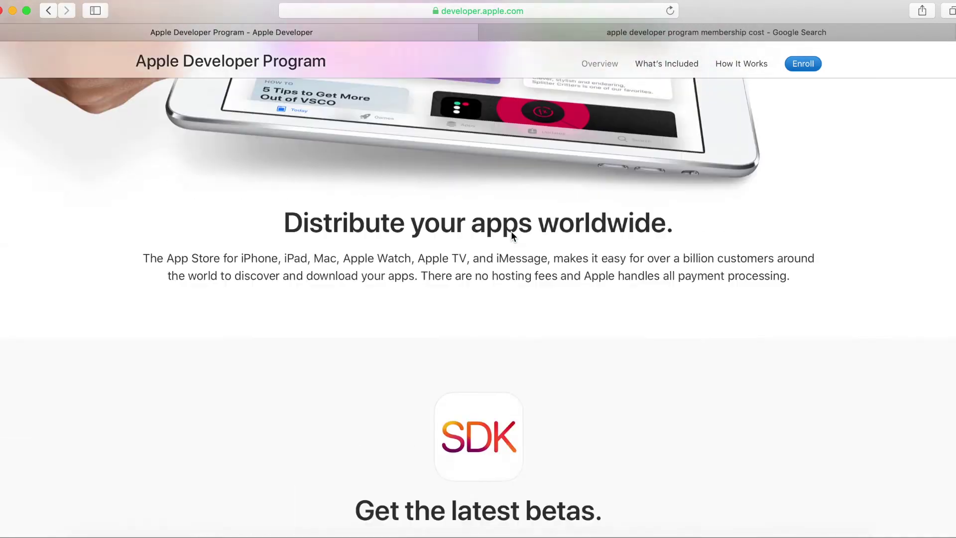
scroll(512, 236, "up", 5)
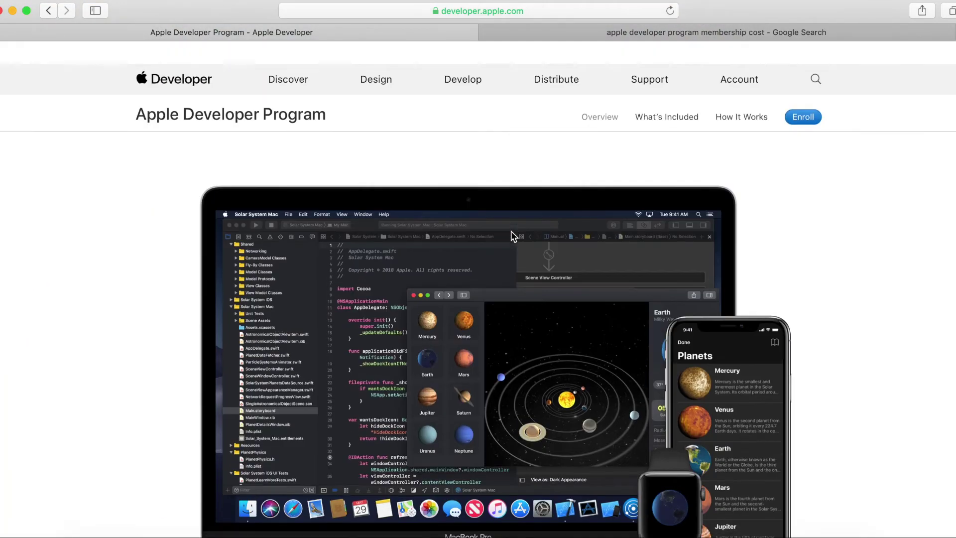
- Open the program's enrollment requirements and read what individuals and organizations need
left_click(806, 103)
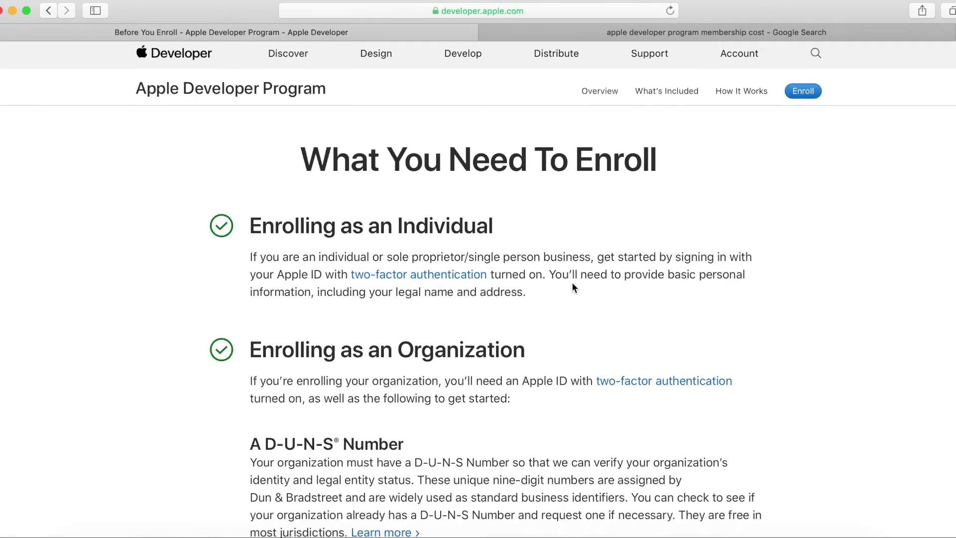
scroll(573, 287, "down", 1)
scroll(563, 279, "down", 1)
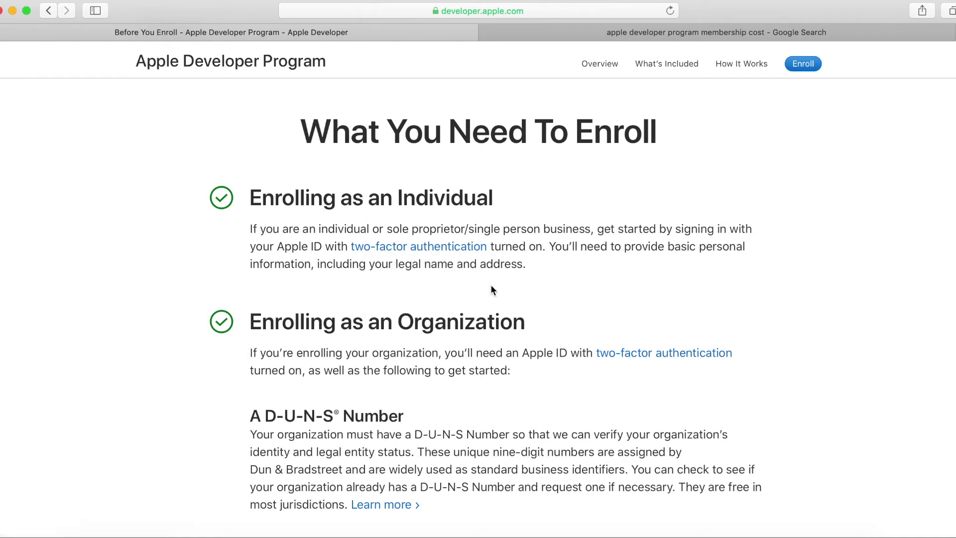
scroll(565, 267, "down", 5)
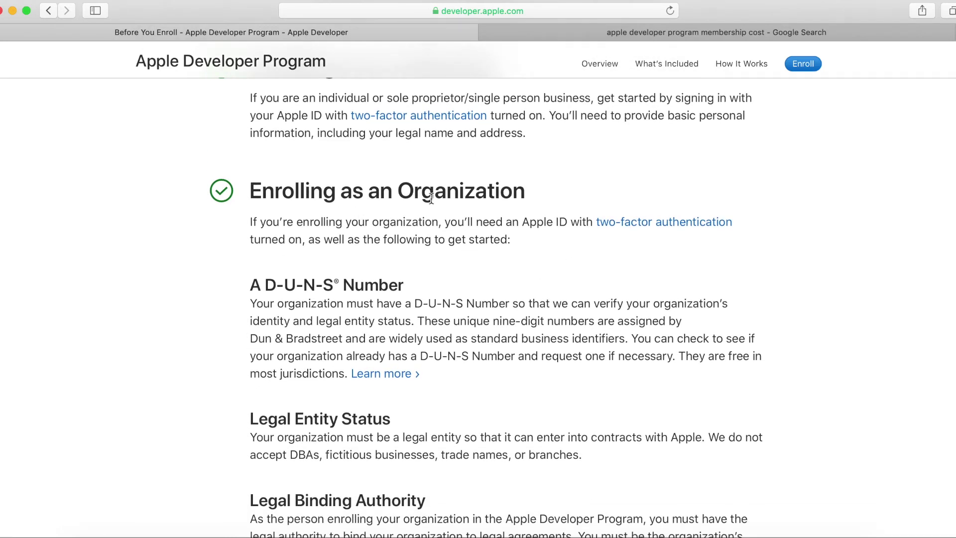
scroll(437, 269, "down", 2)
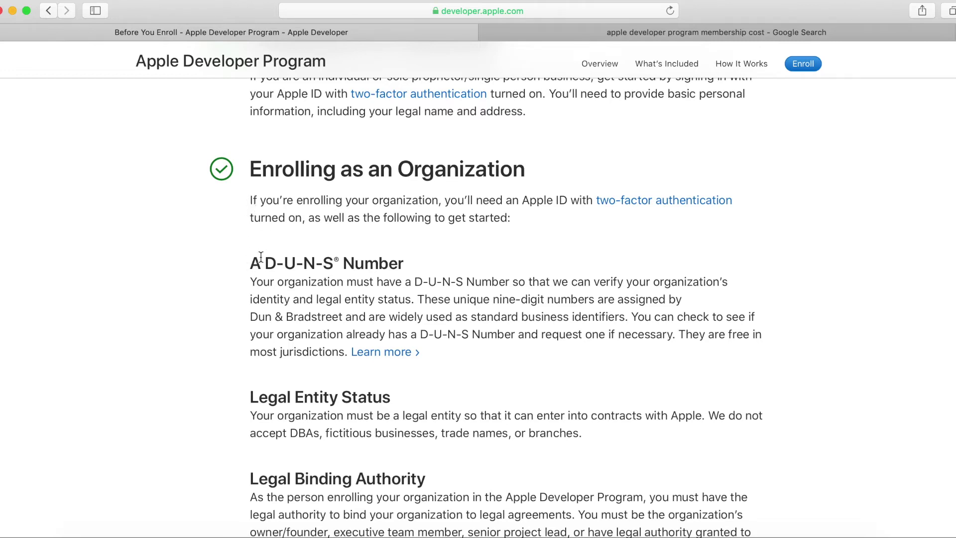
- Highlight the D-U-N-S Number heading and its explanatory paragraph while reading the organization requirements
left_click_drag(252, 260, 403, 262)
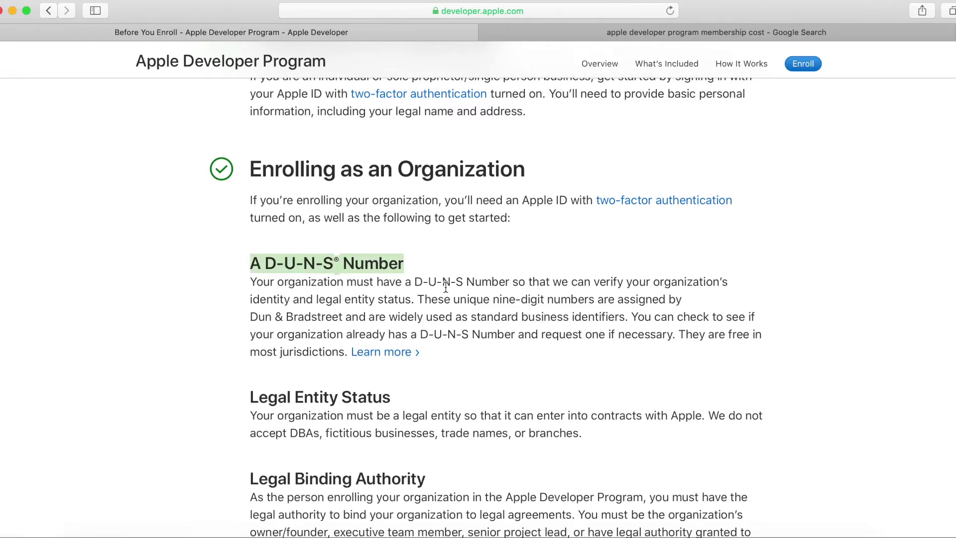
left_click_drag(258, 283, 511, 352)
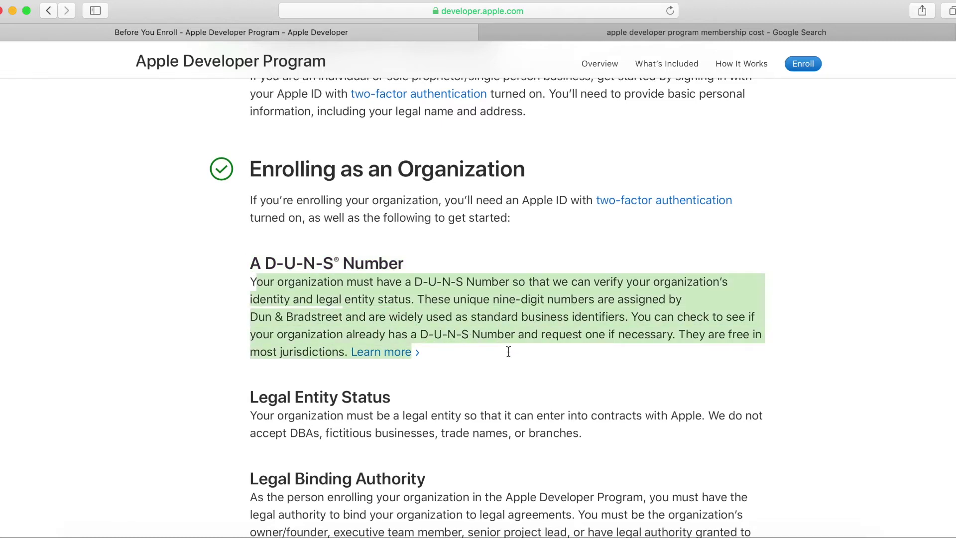
left_click(495, 375)
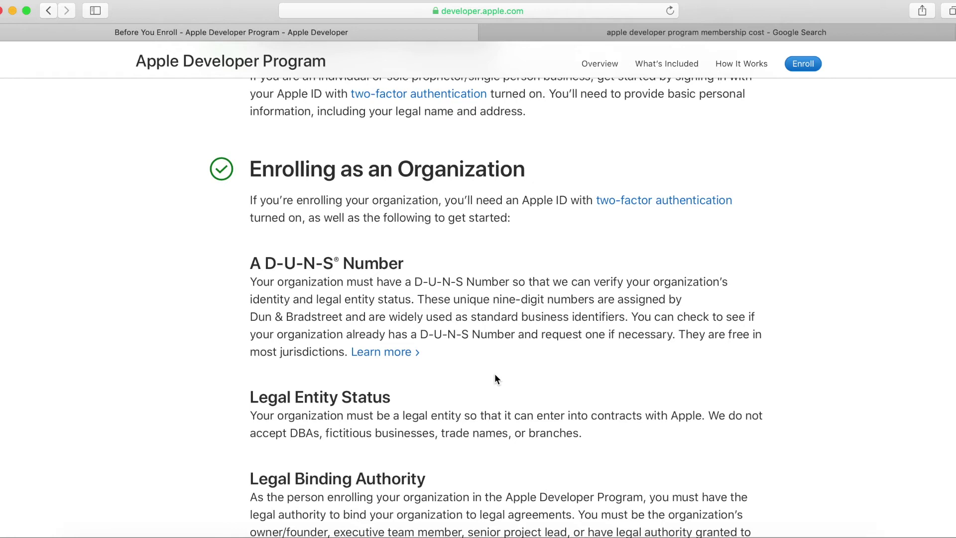
triple_click(472, 280)
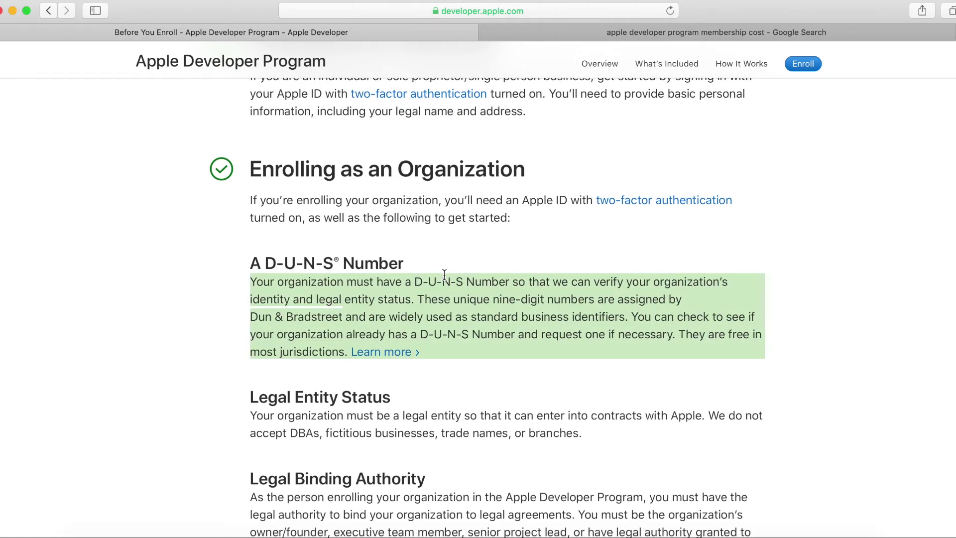
- Read the remaining organization requirements, highlighting the Legal Binding Authority heading
scroll(444, 274, "down", 5)
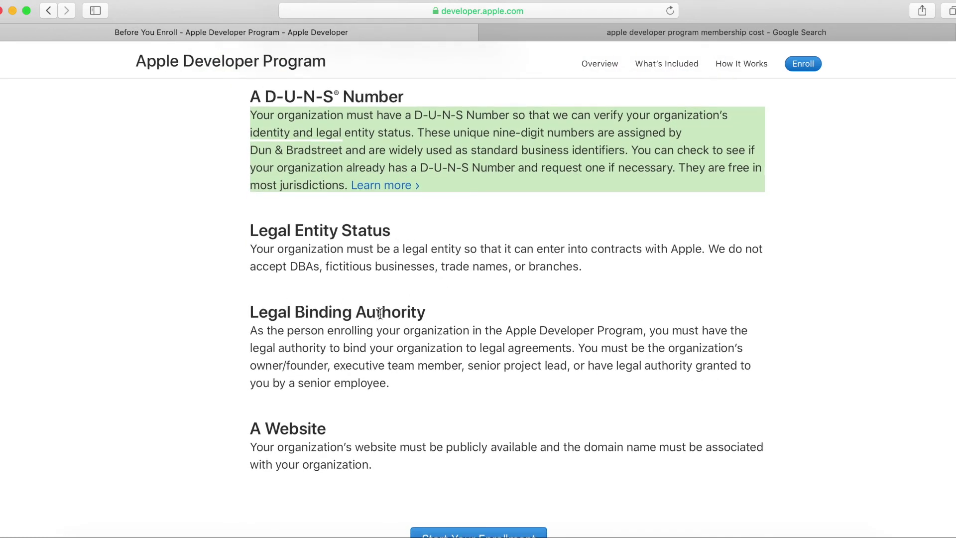
scroll(385, 395, "down", 1)
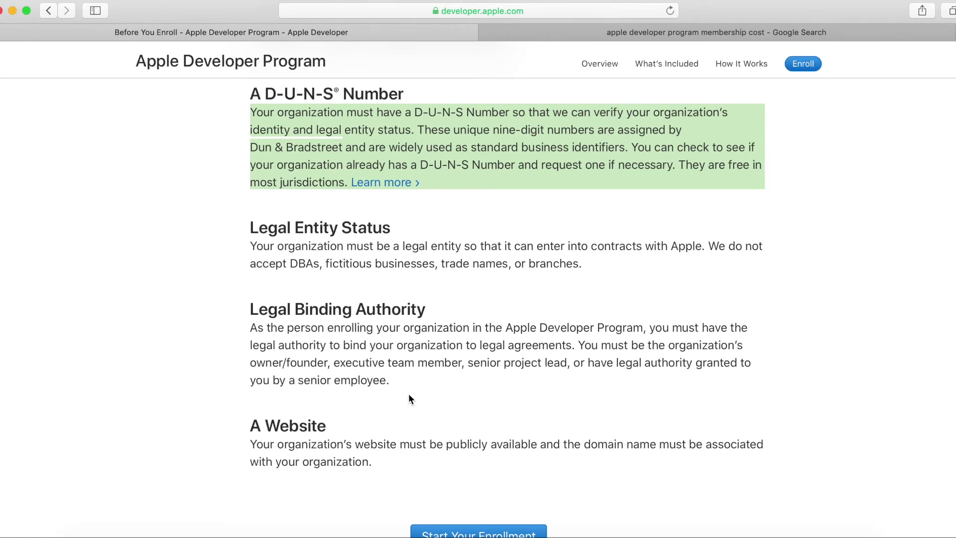
double_click(395, 310)
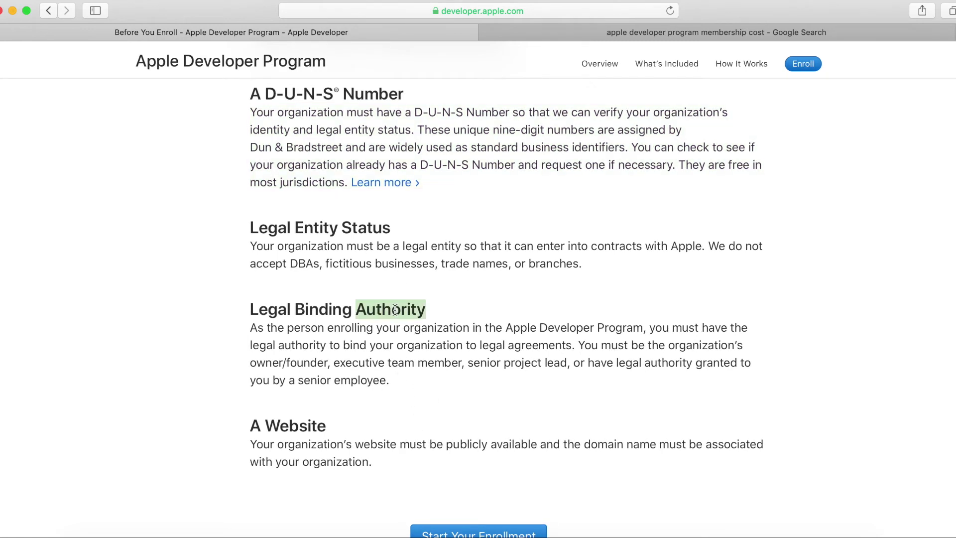
triple_click(353, 299)
scroll(353, 299, "down", 5)
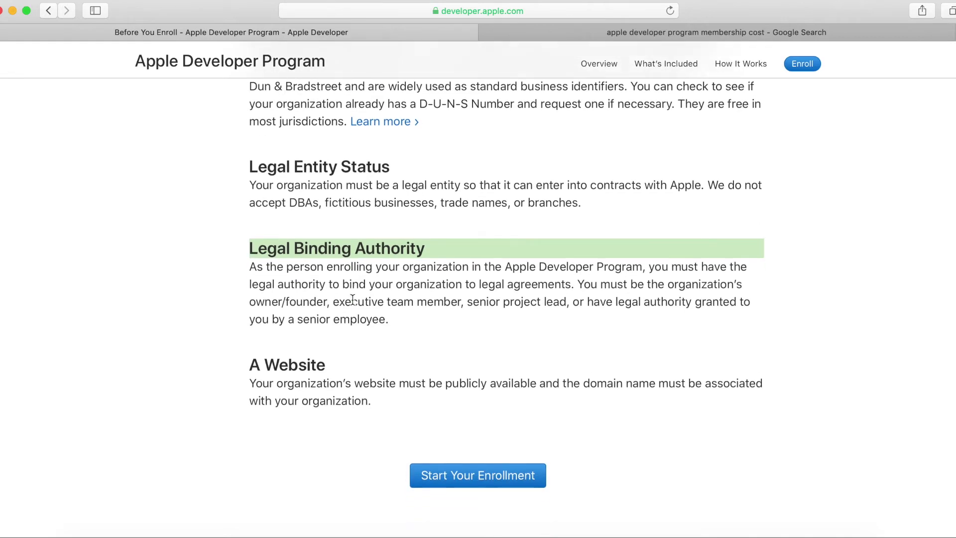
- Start the enrollment and highlight the Two-factor Authentication item among the required Apple ID updates
left_click(458, 434)
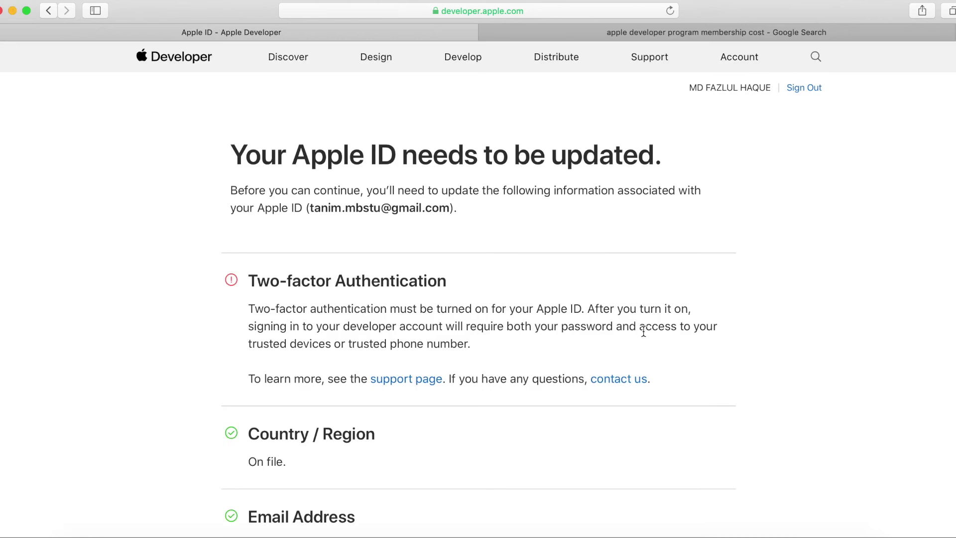
scroll(643, 331, "down", 3)
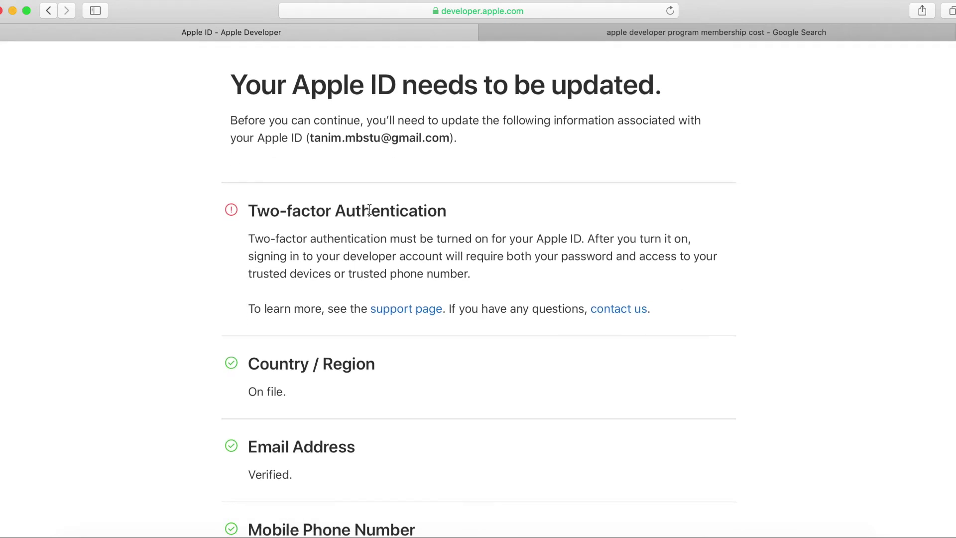
triple_click(370, 210)
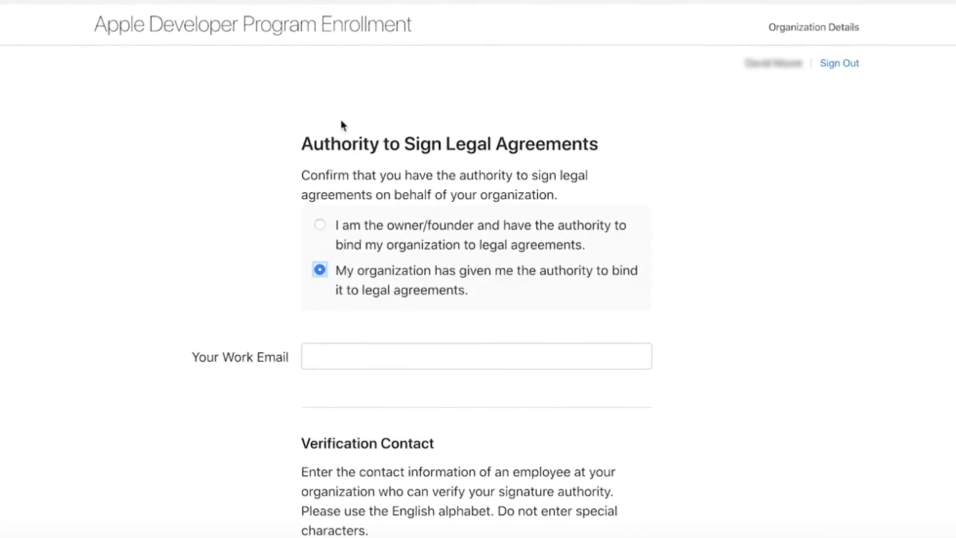
- Review the work email and verification contact fields of the organization enrollment form
scroll(487, 329, "down", 3)
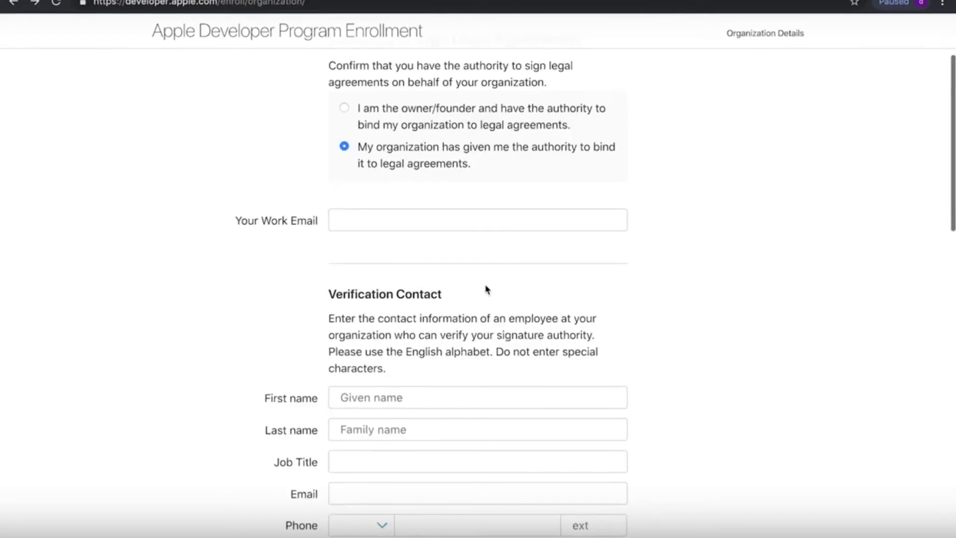